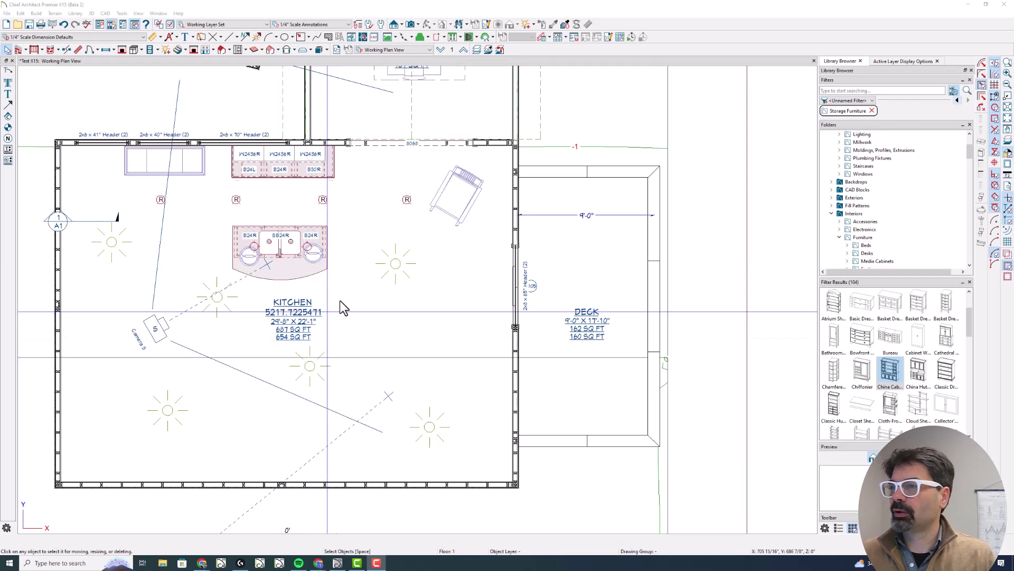
pyautogui.click(372, 286)
pyautogui.hotkey('ctrl', 'l')
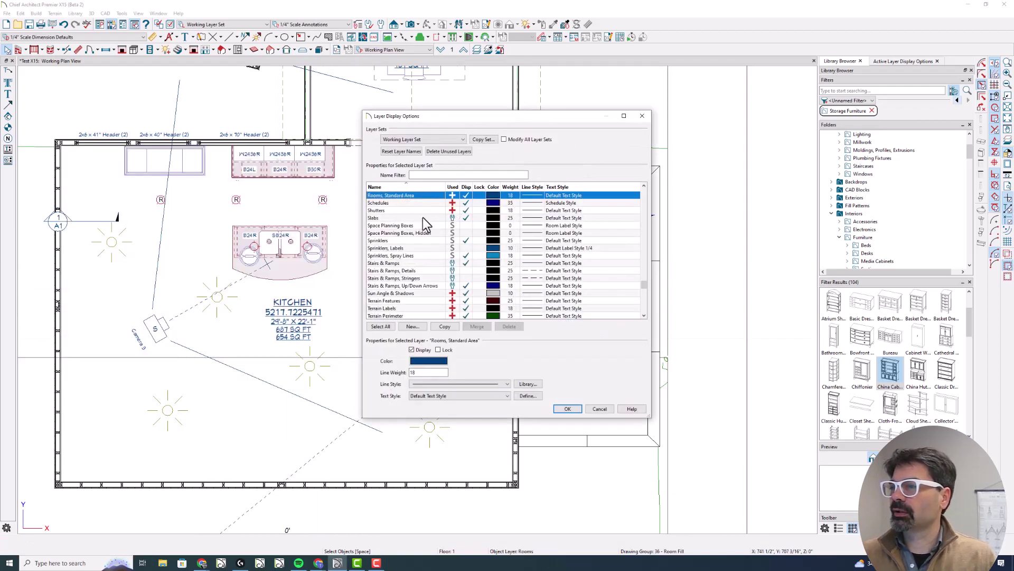
pyautogui.scroll(1, 423, 217)
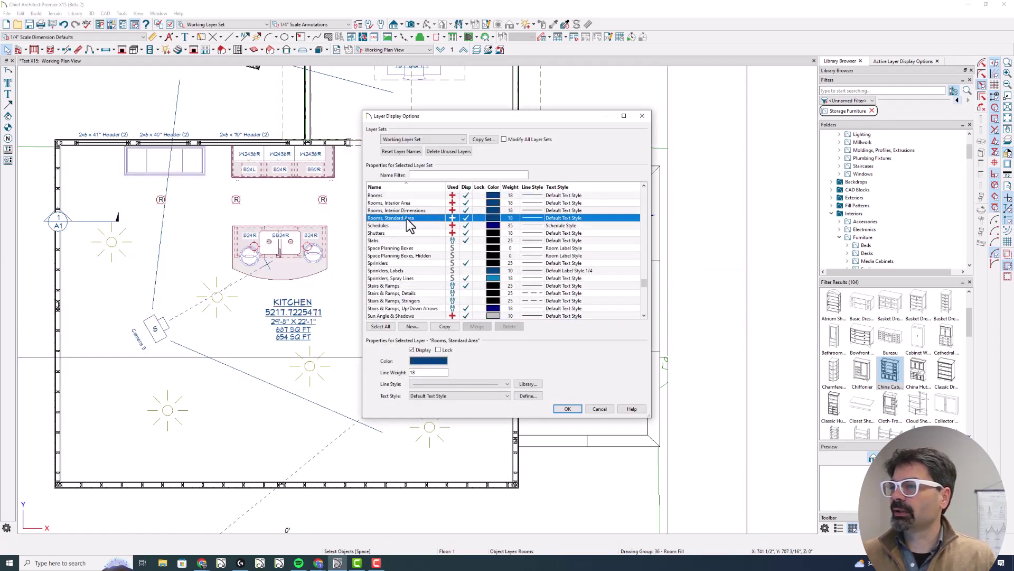
pyautogui.press('Return')
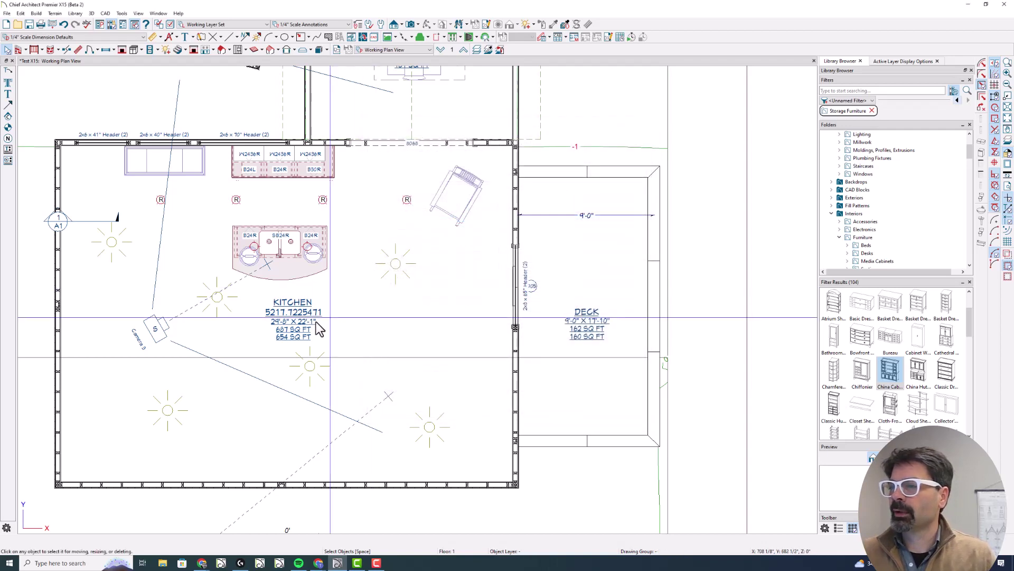
pyautogui.click(381, 25)
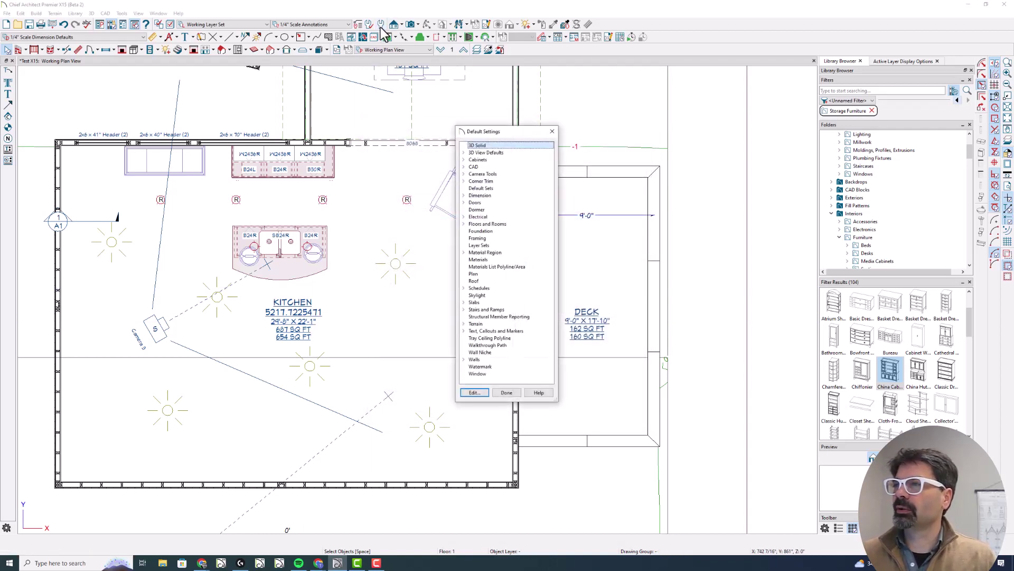
pyautogui.click(464, 224)
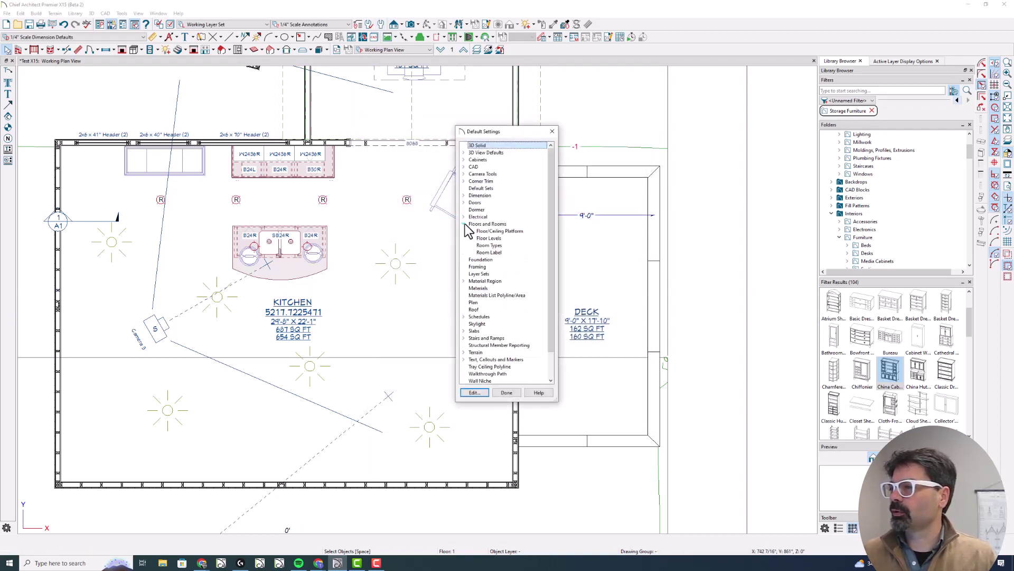
pyautogui.doubleClick(484, 252)
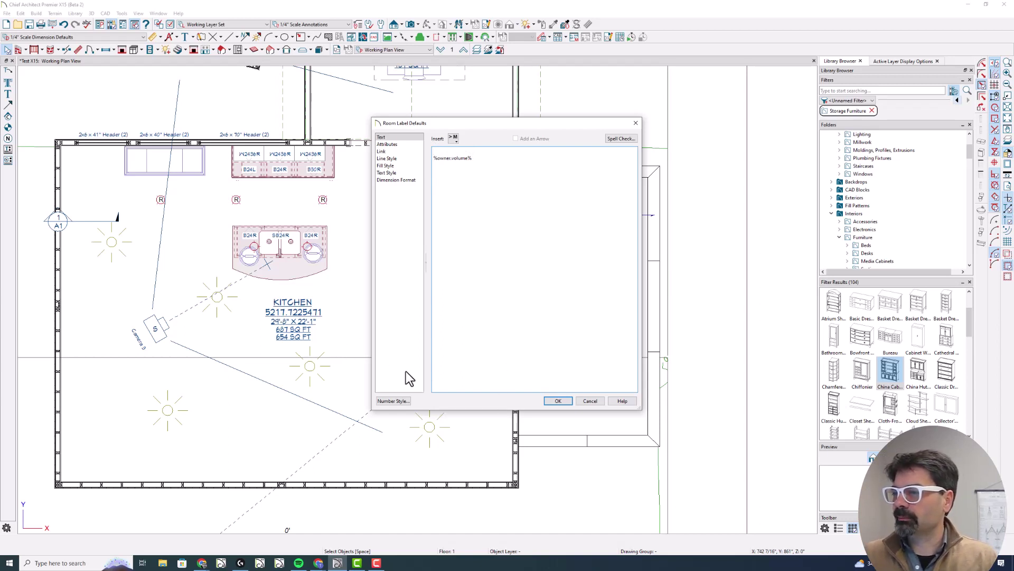
pyautogui.moveTo(315, 305)
pyautogui.mouseDown()
pyautogui.moveTo(259, 308)
pyautogui.moveTo(306, 320)
pyautogui.mouseUp()
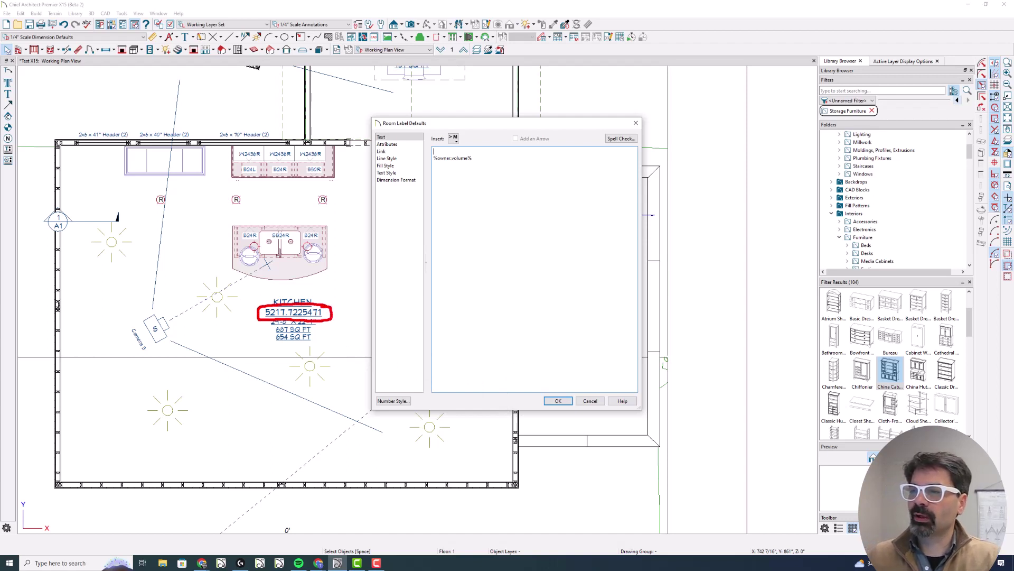
pyautogui.moveTo(311, 159)
pyautogui.mouseDown()
pyautogui.moveTo(111, 502)
pyautogui.moveTo(368, 498)
pyautogui.mouseUp()
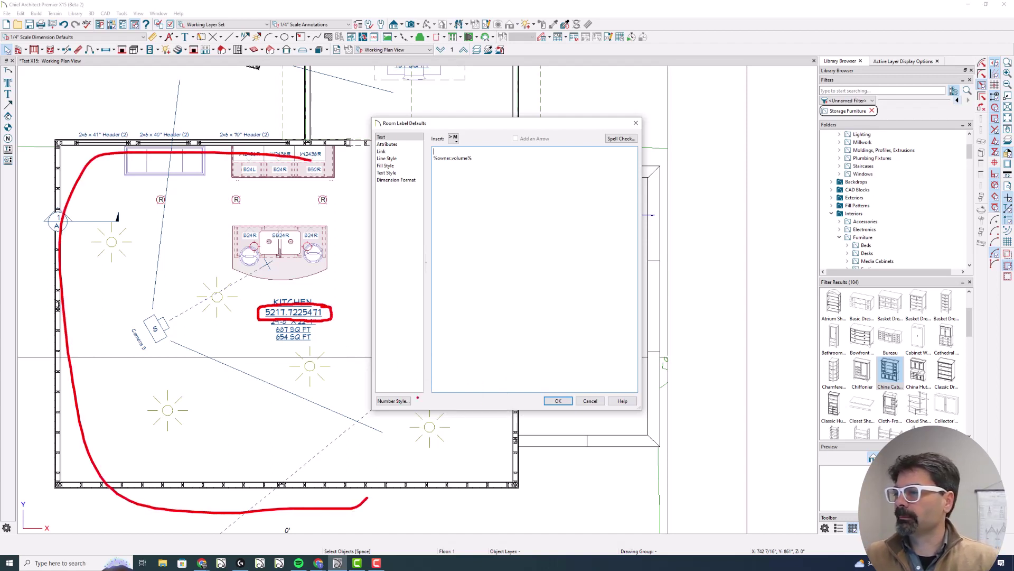
pyautogui.click(590, 402)
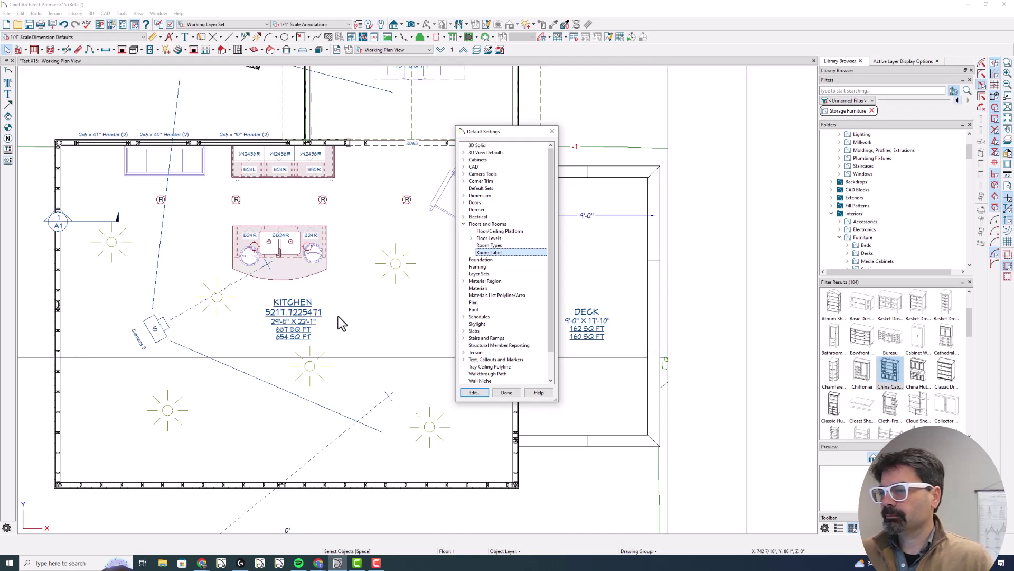
pyautogui.click(510, 392)
# Trace the kitchen with a CAD room polyline, check its length and area, then reselect the kitchen
pyautogui.click(393, 318)
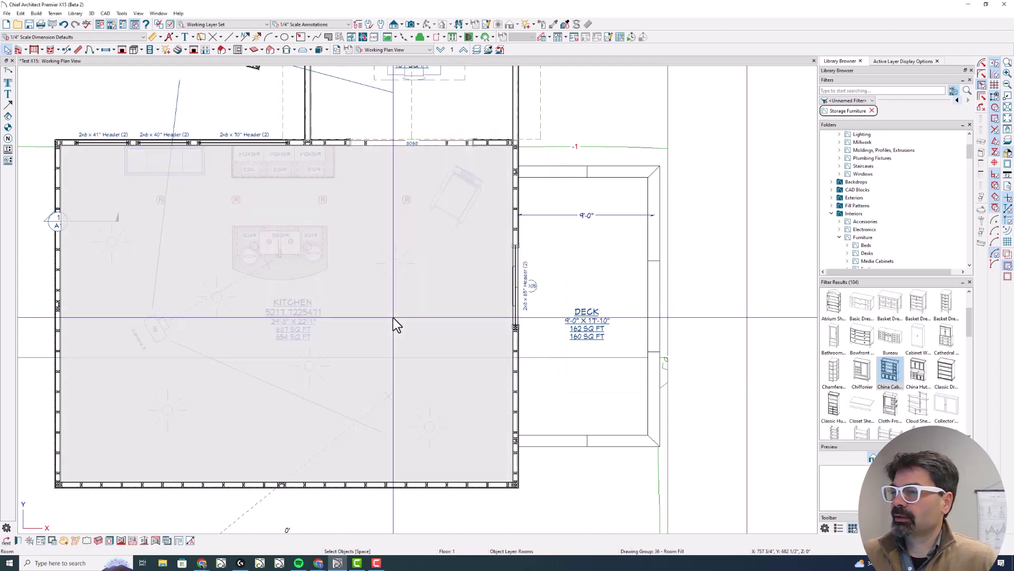
pyautogui.click(121, 541)
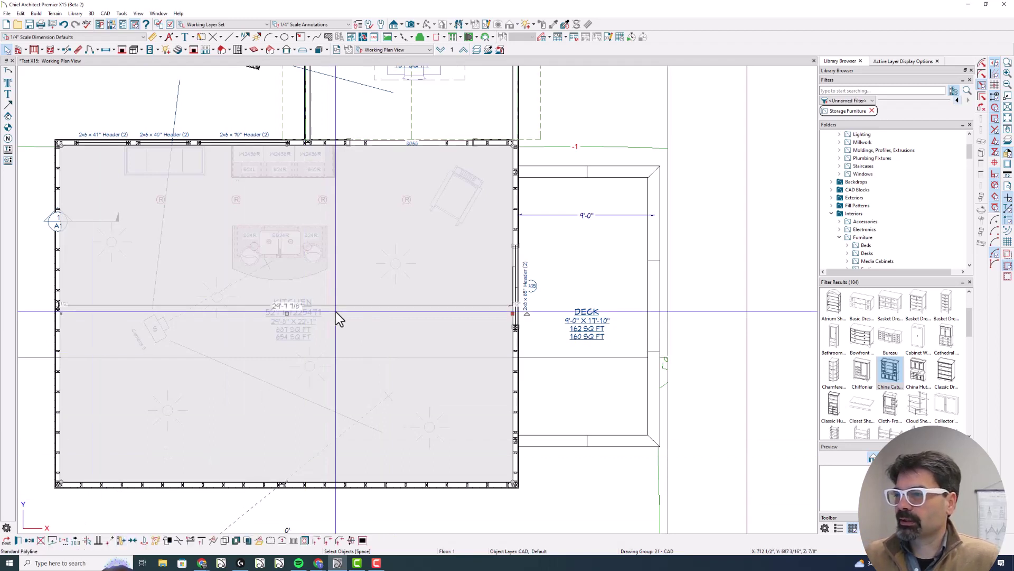
pyautogui.doubleClick(338, 316)
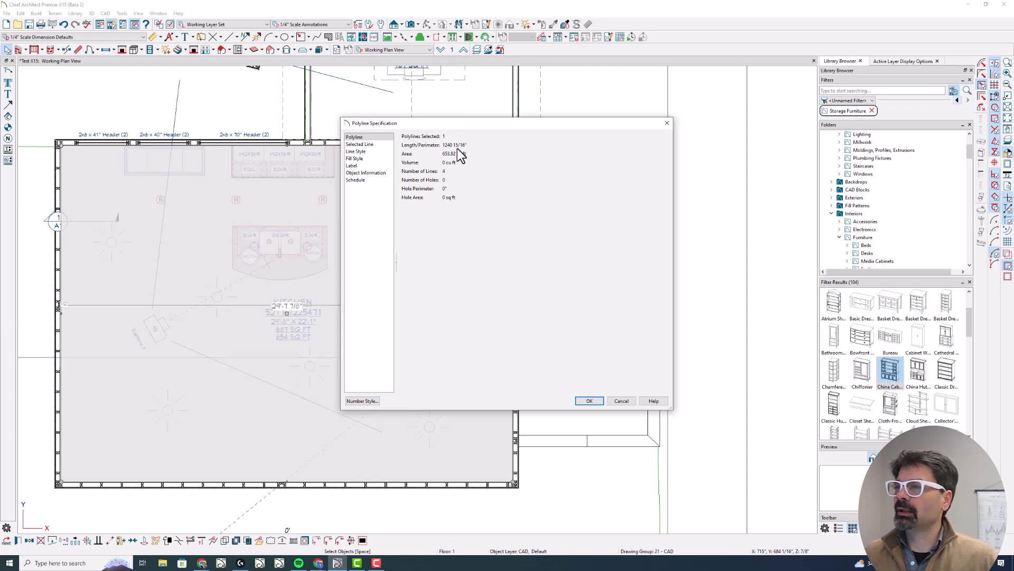
pyautogui.press('Escape')
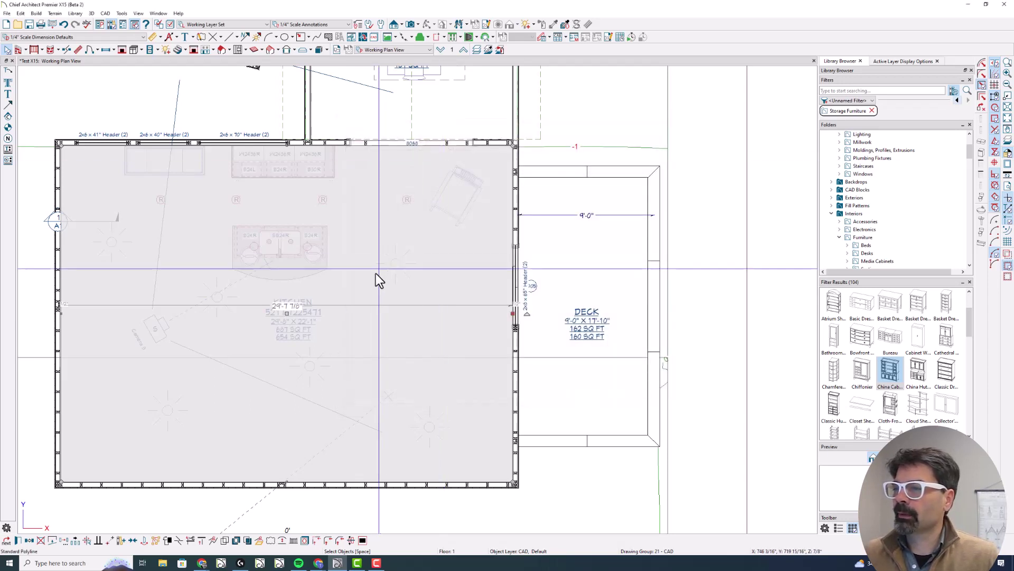
pyautogui.click(357, 249)
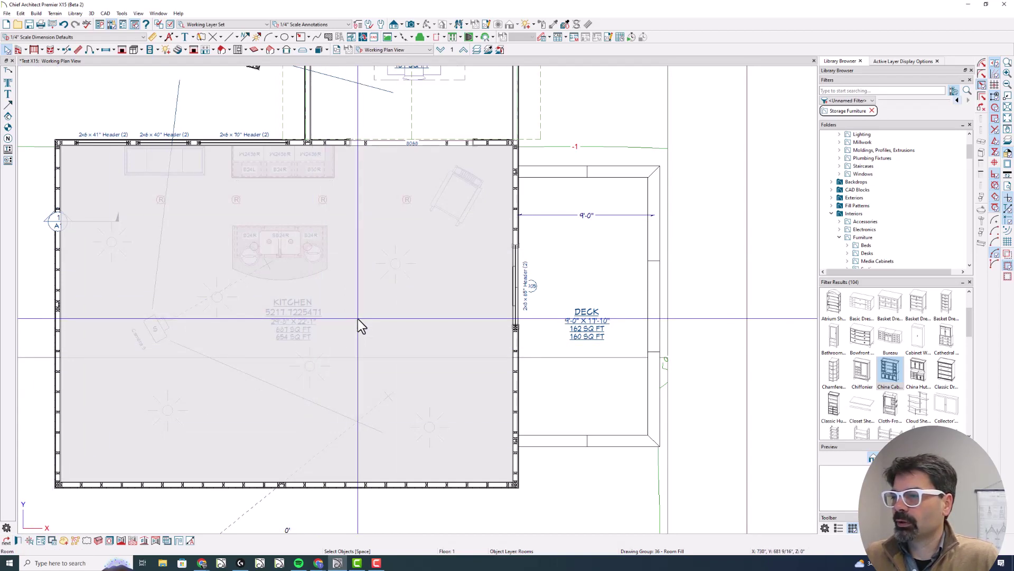
# Open the kitchen's Room Specification and mark its area figures on screen
pyautogui.doubleClick(358, 319)
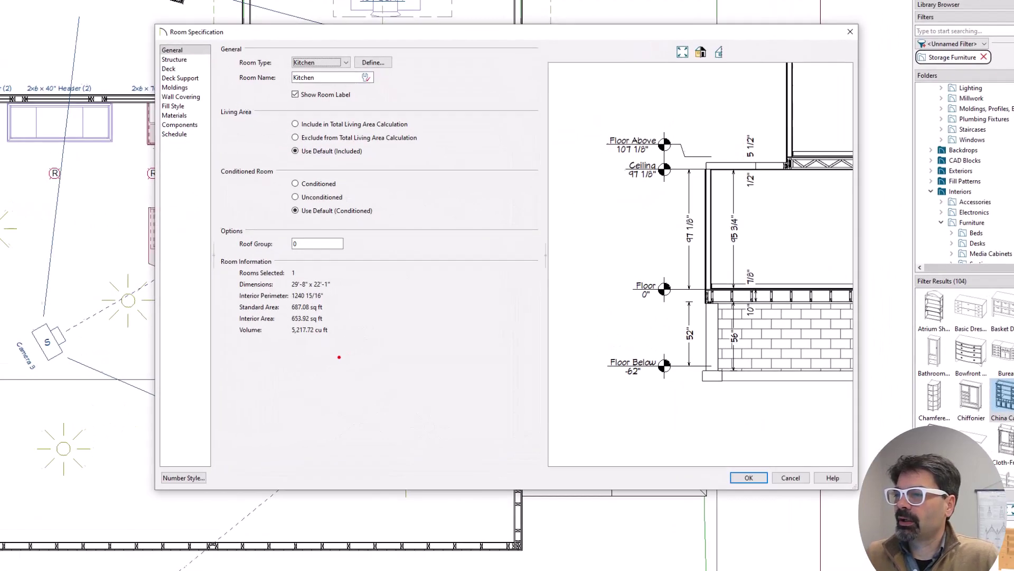
pyautogui.moveTo(389, 297); pyautogui.dragTo(381, 336)
pyautogui.moveTo(349, 300)
pyautogui.mouseDown()
pyautogui.moveTo(306, 261)
pyautogui.moveTo(244, 261)
pyautogui.moveTo(216, 297)
pyautogui.moveTo(224, 335)
pyautogui.moveTo(250, 349)
pyautogui.moveTo(349, 350)
pyautogui.mouseUp()
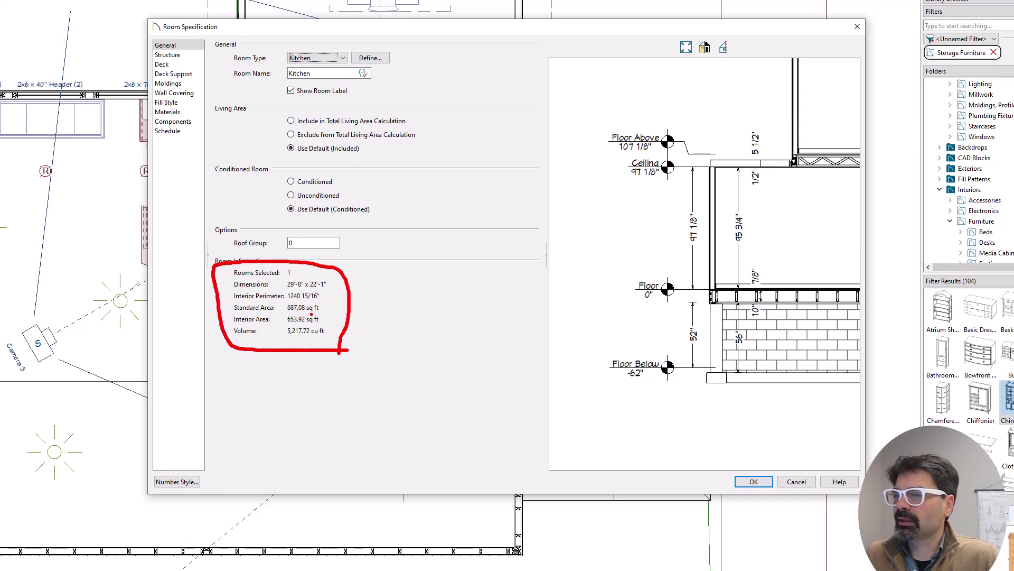
pyautogui.moveTo(288, 292); pyautogui.dragTo(328, 290)
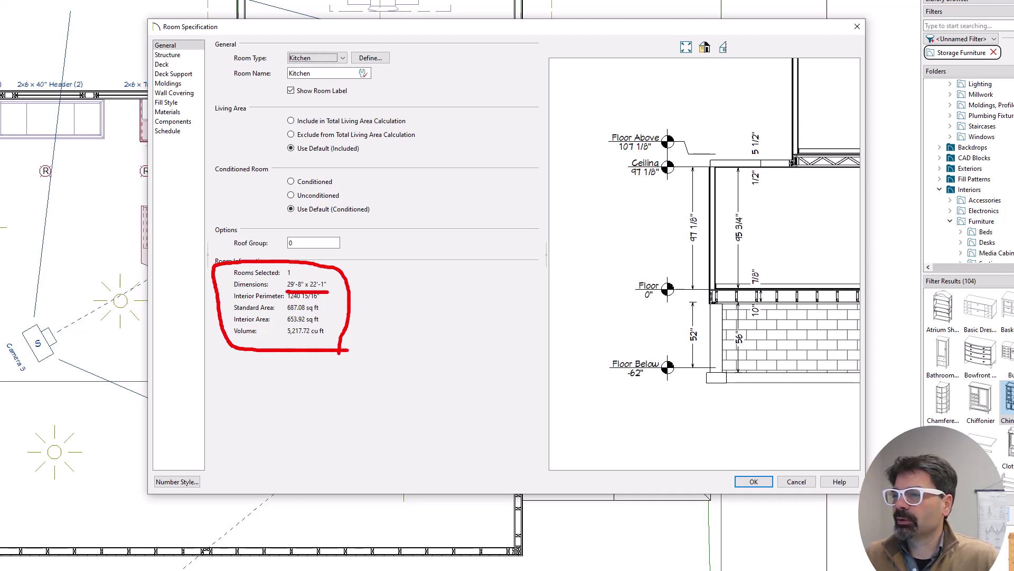
pyautogui.press('Escape')
pyautogui.moveTo(453, 29); pyautogui.dragTo(624, 23)
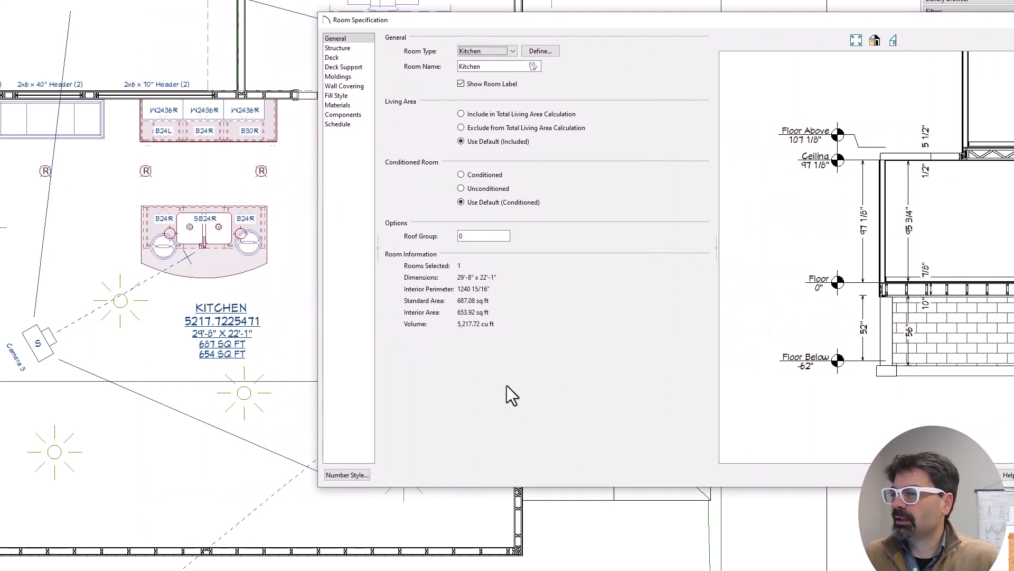
pyautogui.hotkey('ctrl', '2')
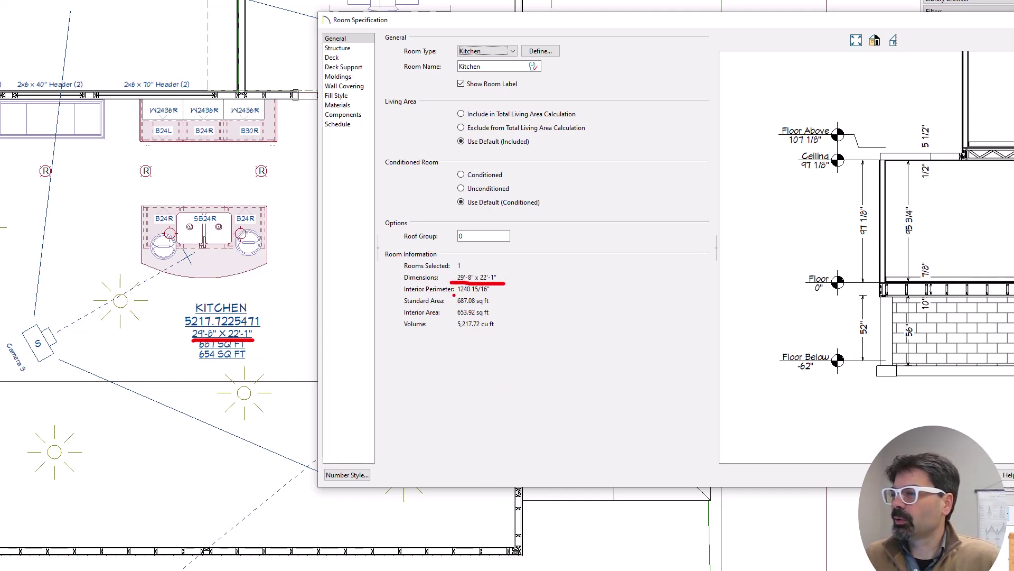
# Highlight Rooms Selected: 1 and the 687.08 sq ft and 5,217.72 cu ft values
pyautogui.moveTo(453, 295); pyautogui.dragTo(499, 295)
pyautogui.moveTo(170, 97); pyautogui.dragTo(1, 98)
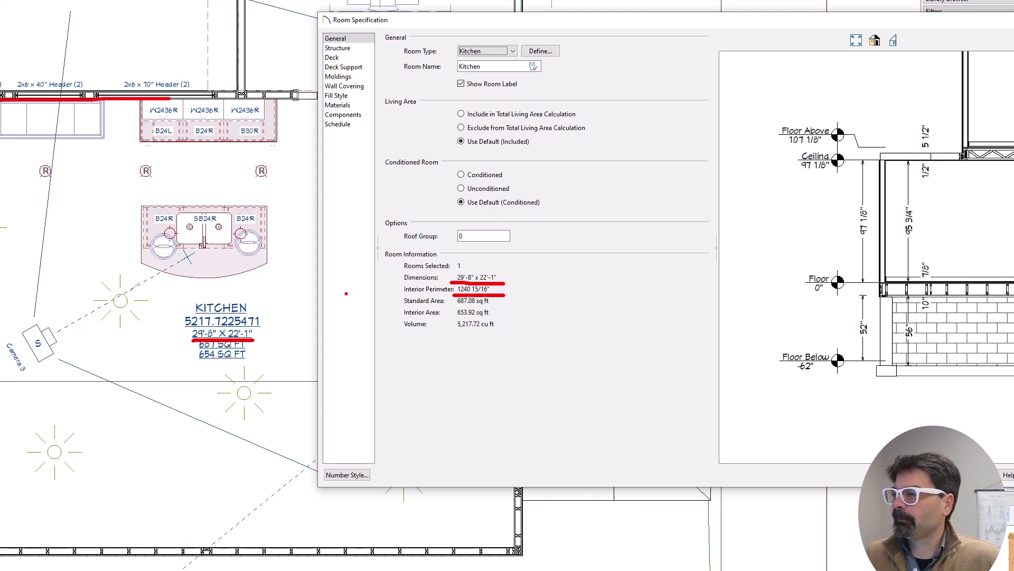
pyautogui.press('e')
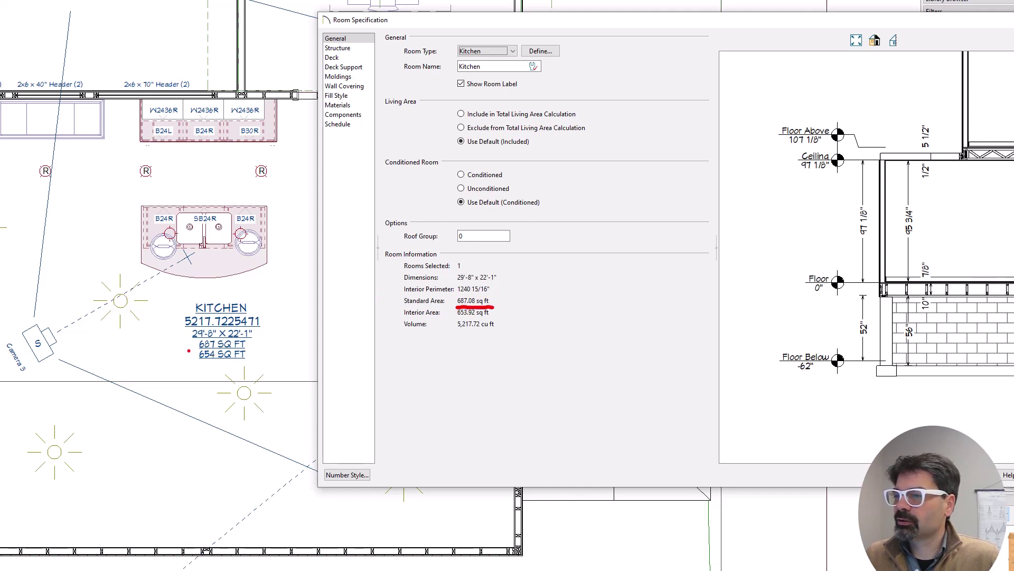
pyautogui.moveTo(188, 350)
pyautogui.mouseDown()
pyautogui.moveTo(222, 345)
pyautogui.moveTo(231, 350)
pyautogui.moveTo(198, 363)
pyautogui.moveTo(235, 364)
pyautogui.mouseUp()
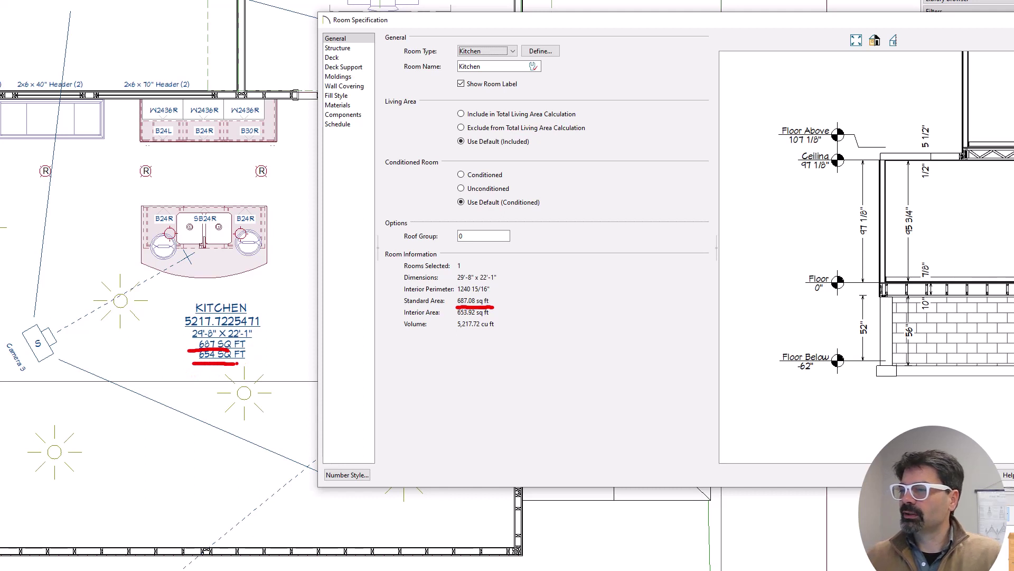
pyautogui.moveTo(508, 320)
pyautogui.mouseDown()
pyautogui.moveTo(441, 316)
pyautogui.moveTo(458, 342)
pyautogui.moveTo(498, 343)
pyautogui.moveTo(510, 319)
pyautogui.mouseUp()
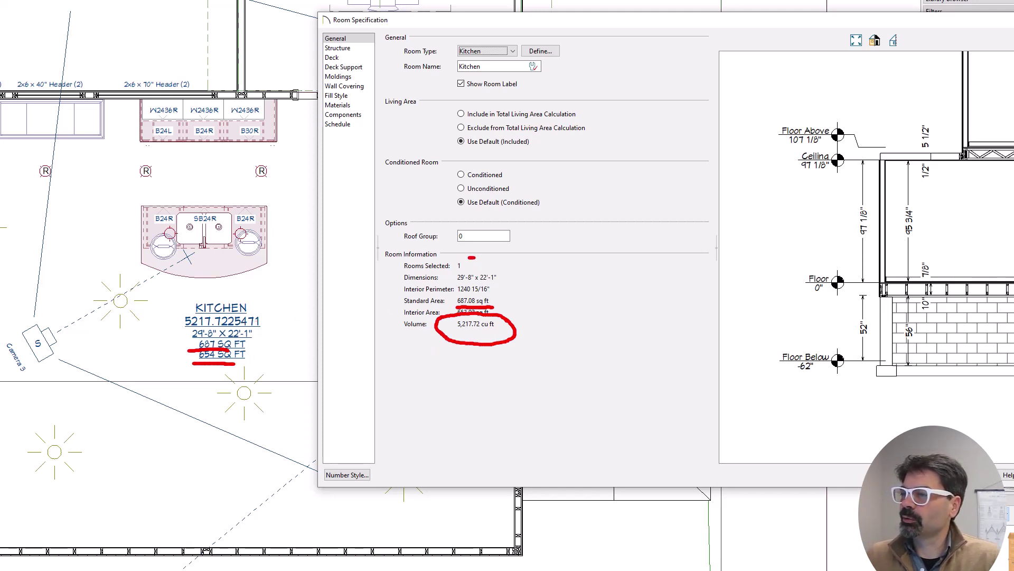
pyautogui.moveTo(472, 258)
pyautogui.mouseDown()
pyautogui.moveTo(392, 259)
pyautogui.moveTo(433, 279)
pyautogui.moveTo(484, 270)
pyautogui.moveTo(469, 257)
pyautogui.mouseUp()
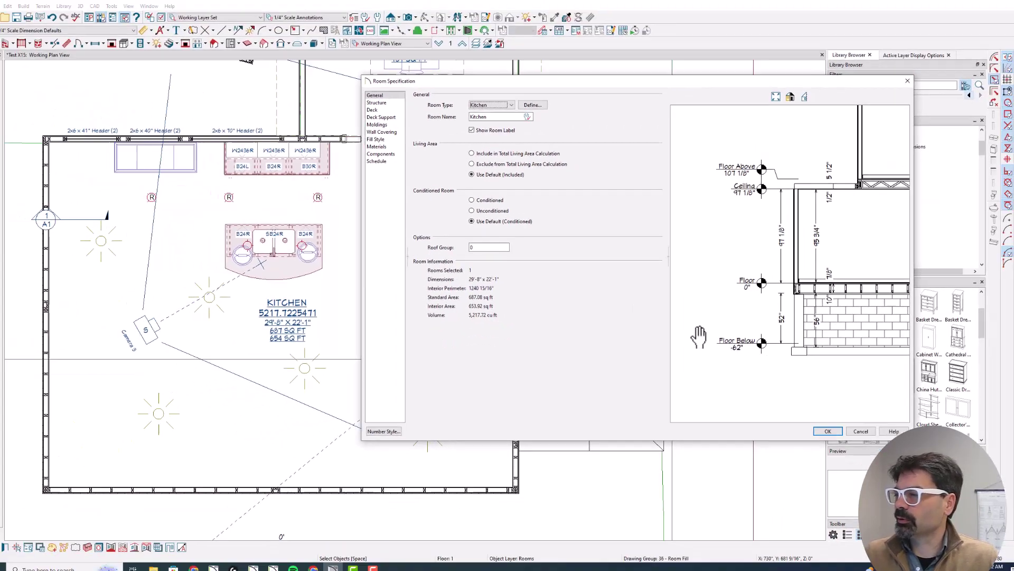
pyautogui.press('Escape')
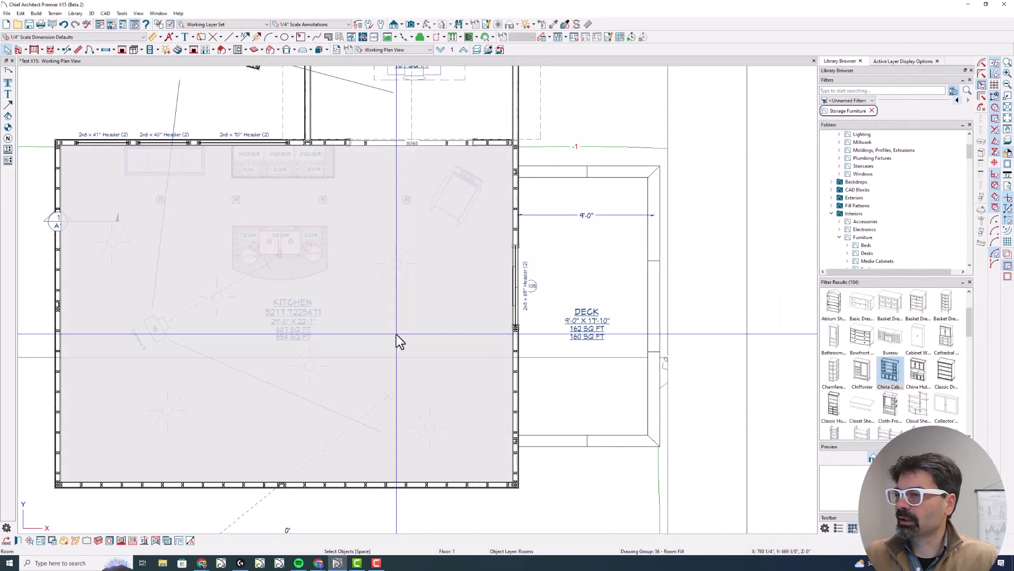
# Select the kitchen and dining room together and open their combined Room Specification showing 884.56 sq ft
pyautogui.moveTo(396, 340); pyautogui.dragTo(384, 417)
pyautogui.keyDown('shift'); pyautogui.click(353, 220); pyautogui.keyUp('shift')
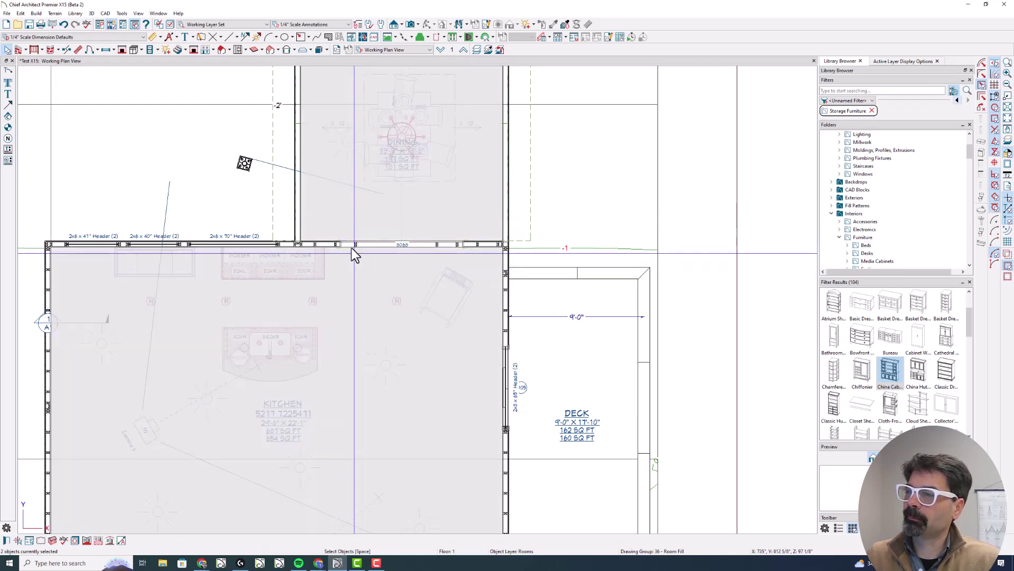
pyautogui.click(363, 271)
pyautogui.keyDown('shift'); pyautogui.click(347, 218); pyautogui.keyUp('shift')
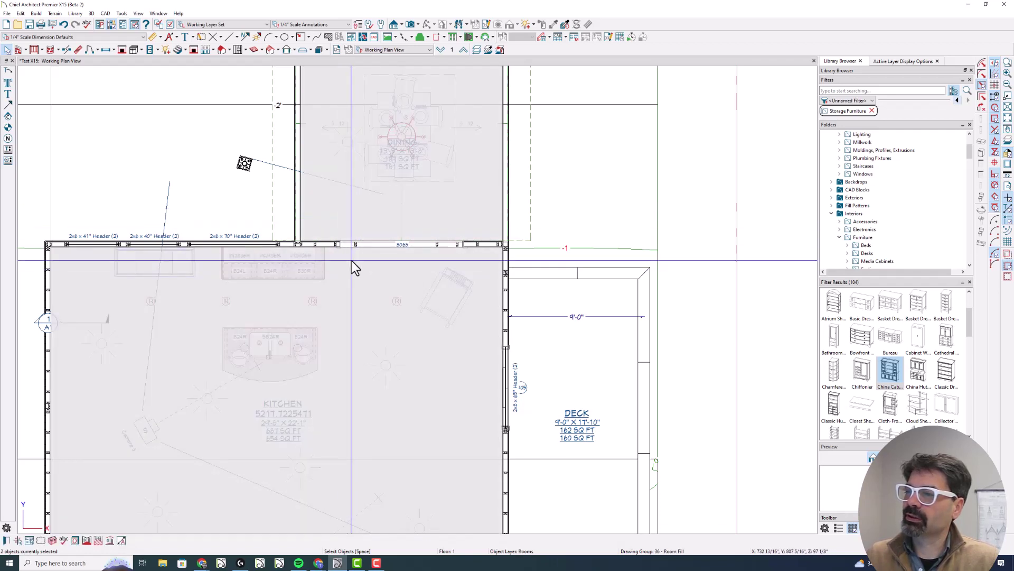
pyautogui.scroll(-1, 346, 228)
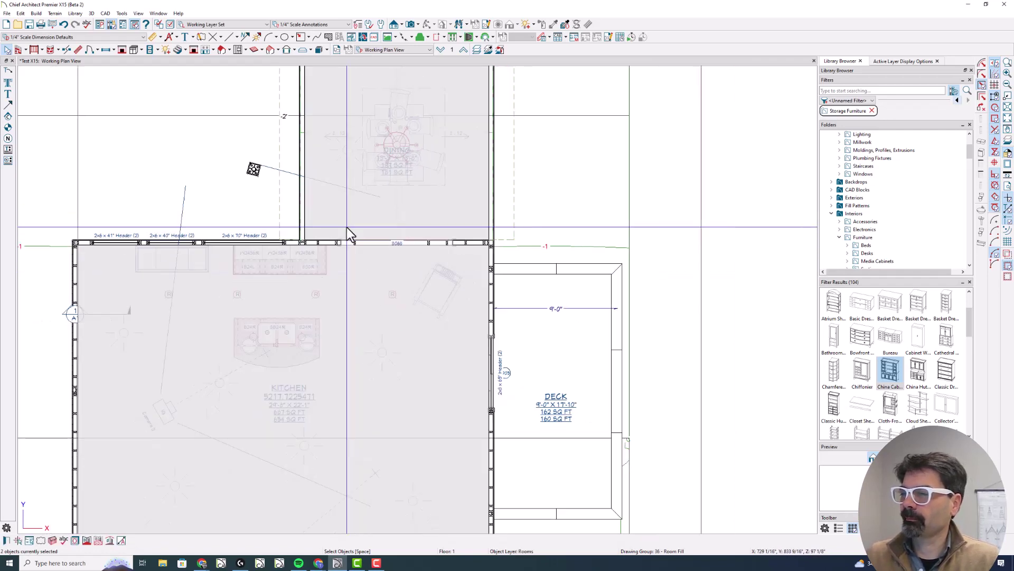
pyautogui.doubleClick(356, 257)
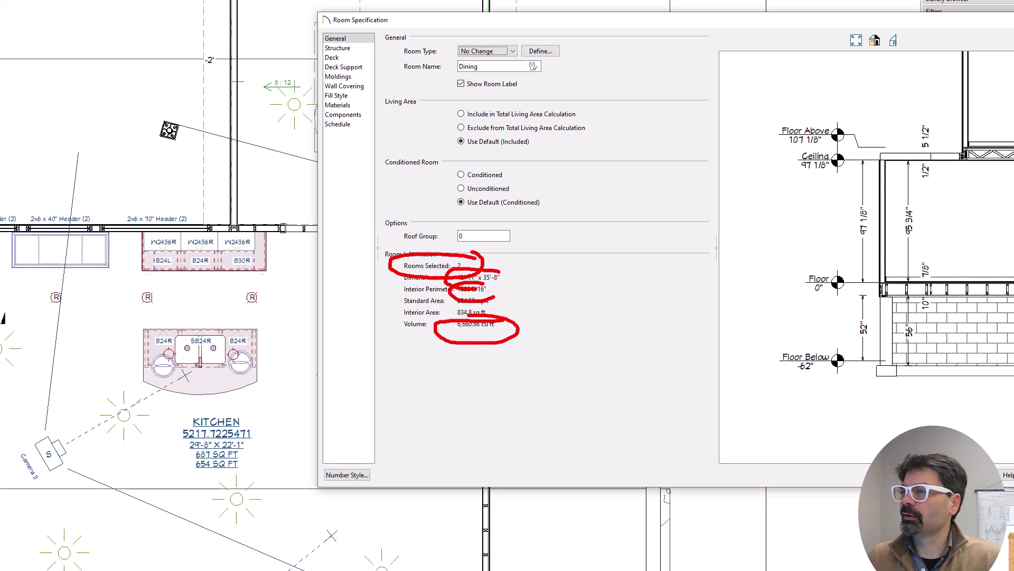
# Review the Structure, floor finish, Deck, Deck Support, Moldings and Wall Covering settings without changes
pyautogui.click(356, 48)
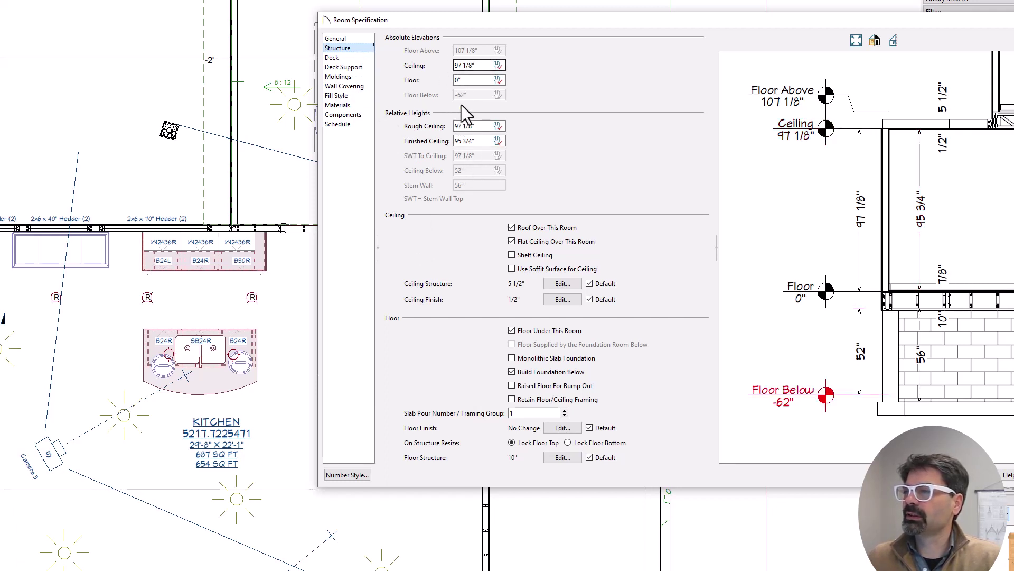
pyautogui.click(559, 429)
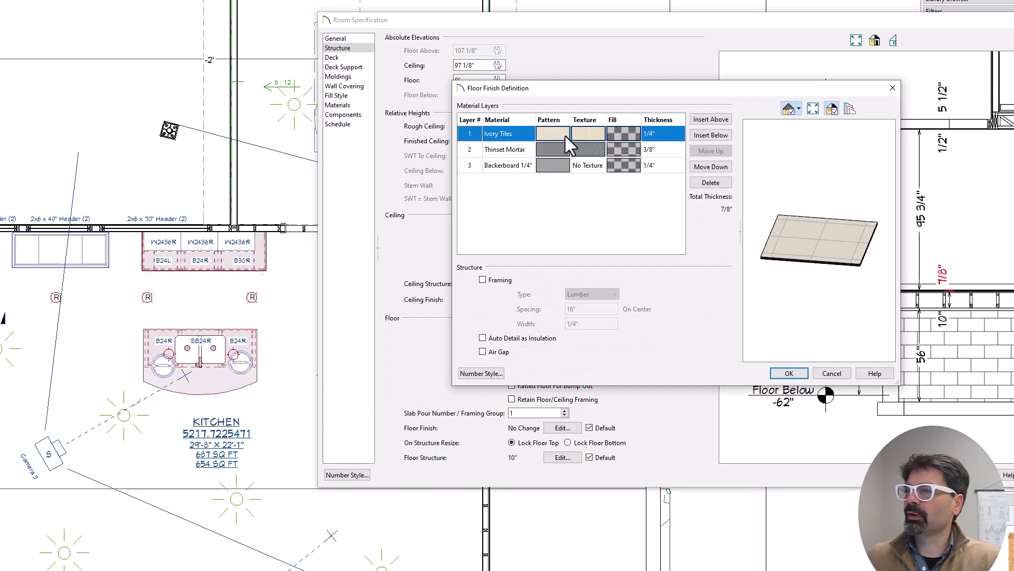
pyautogui.press('Escape')
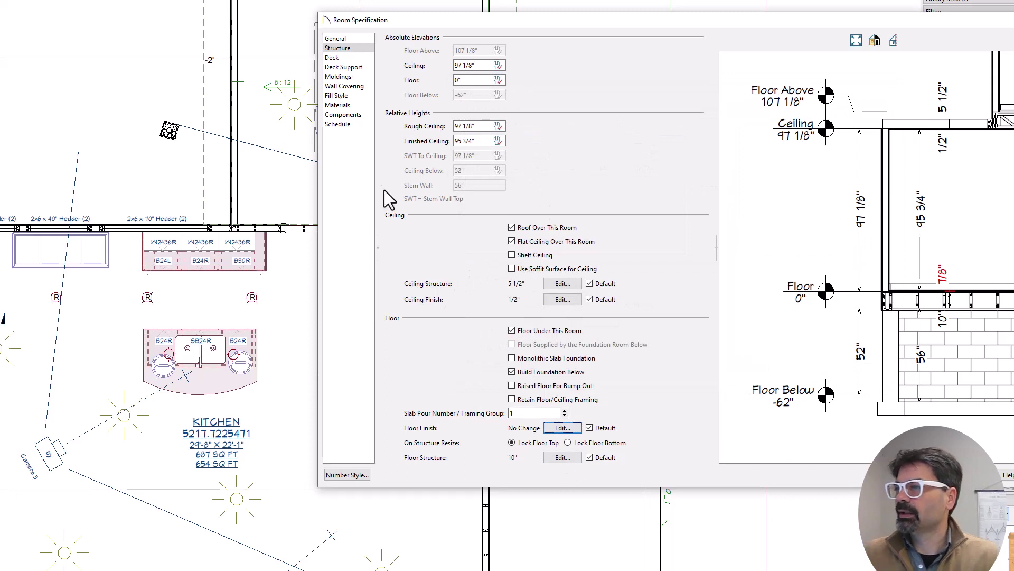
pyautogui.click(344, 57)
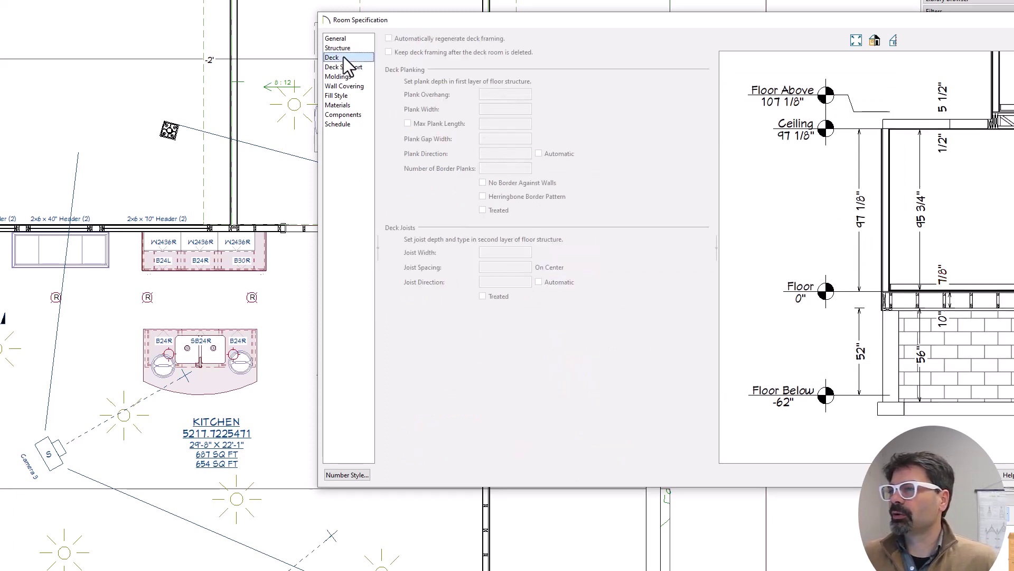
pyautogui.click(351, 68)
pyautogui.click(350, 77)
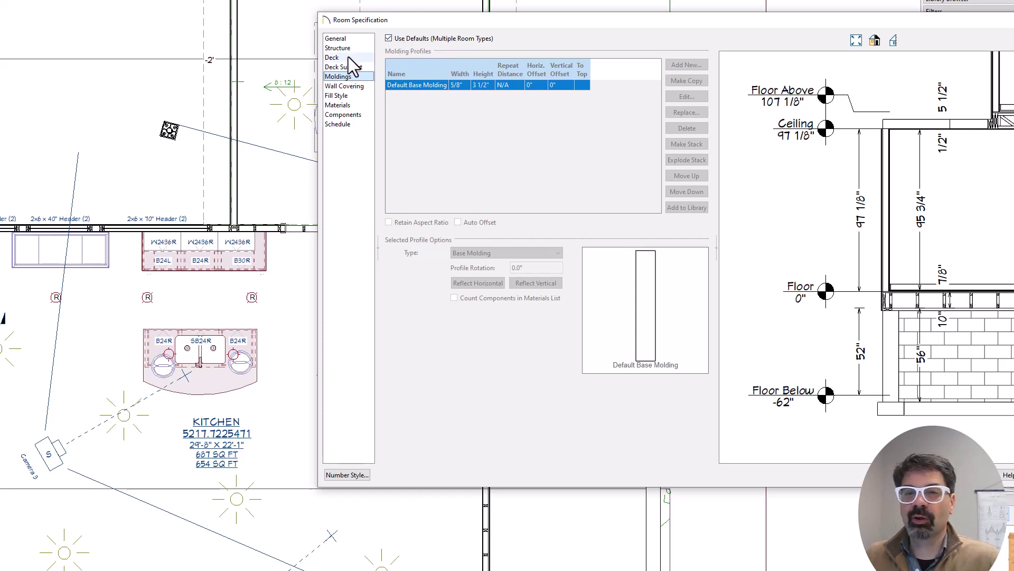
pyautogui.click(353, 89)
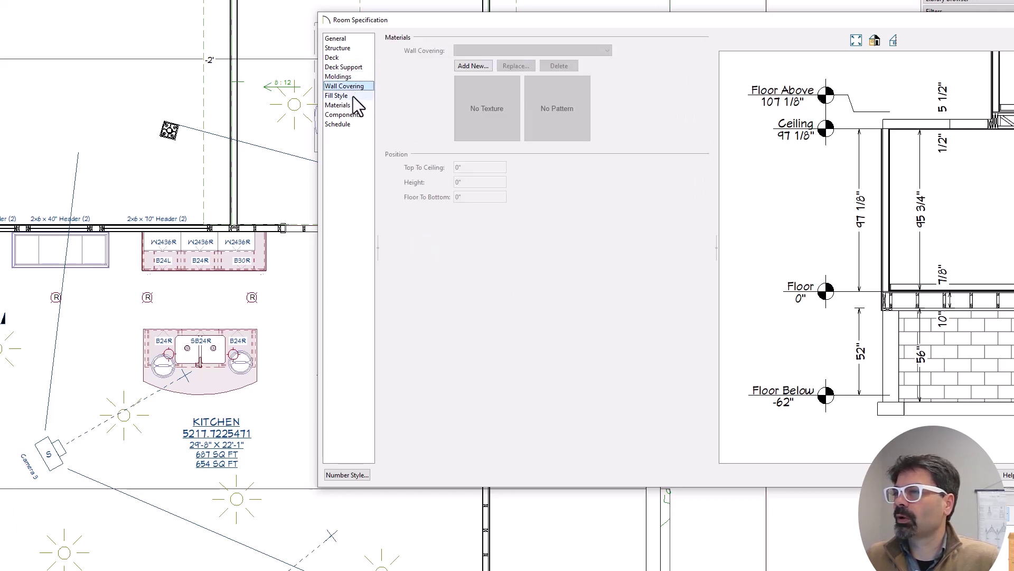
# Set the Fill Style pattern type to Hatch, Angle and apply it to both rooms
pyautogui.click(353, 96)
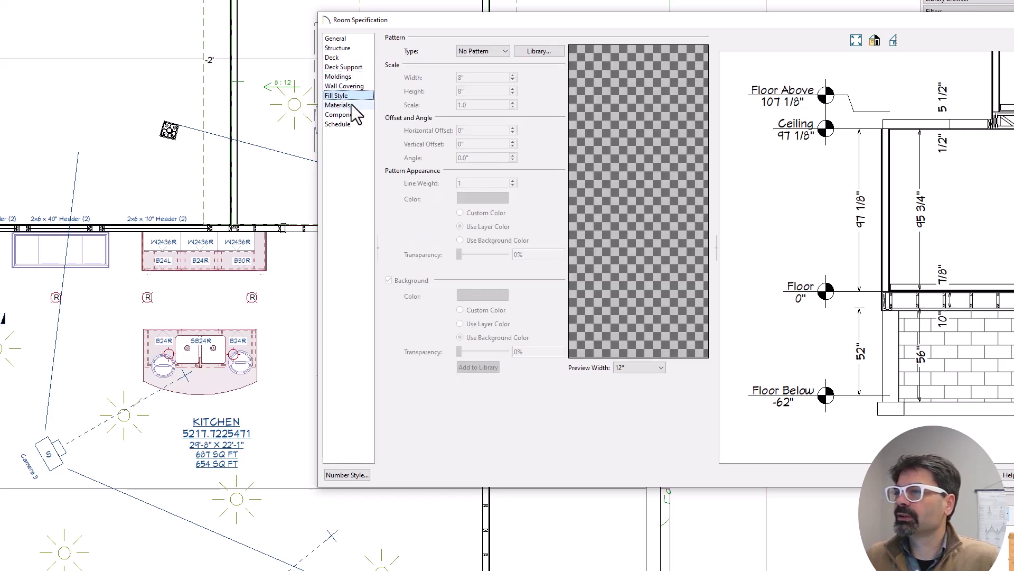
pyautogui.click(483, 51)
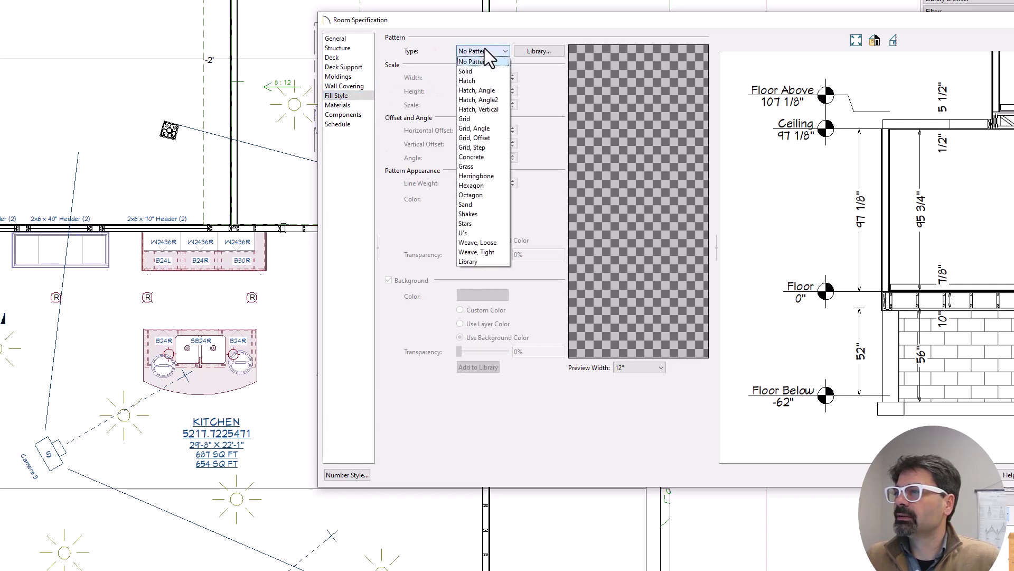
pyautogui.click(478, 90)
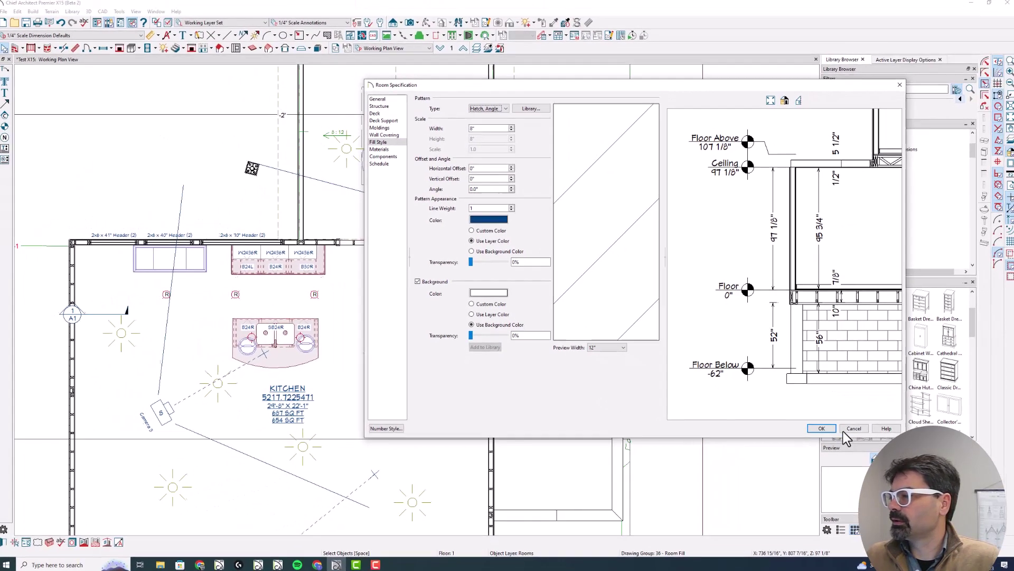
pyautogui.click(821, 428)
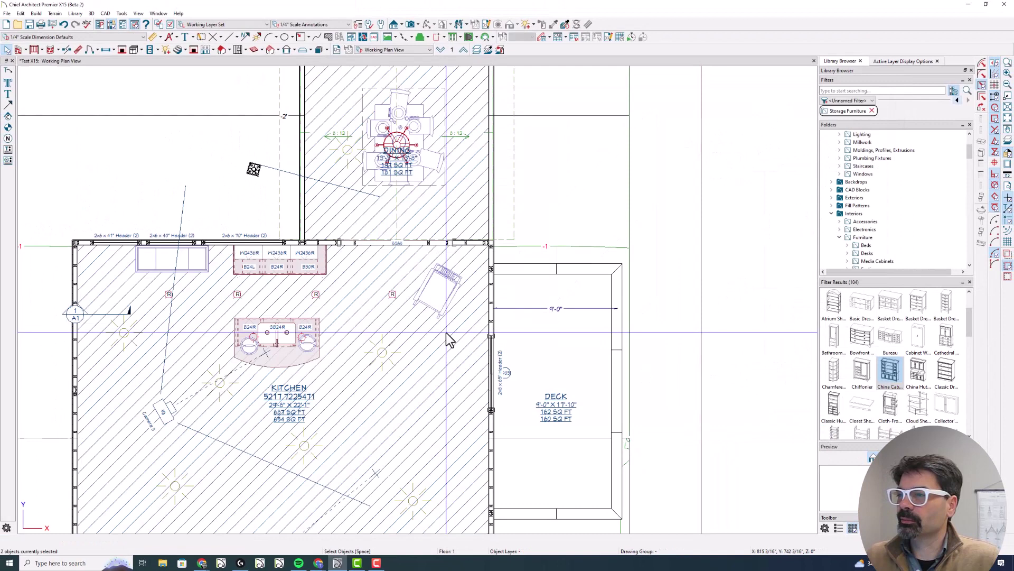
# Select the kitchen and dining rooms again and open their shared Room Specification
pyautogui.scroll(-1, 448, 340)
pyautogui.click(372, 314)
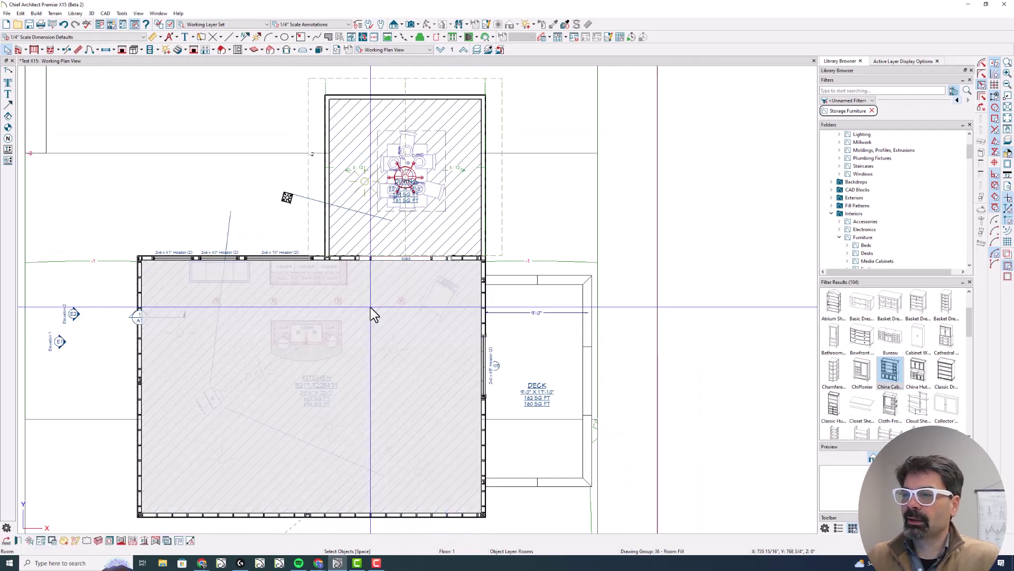
pyautogui.keyDown('shift'); pyautogui.click(355, 235); pyautogui.keyUp('shift')
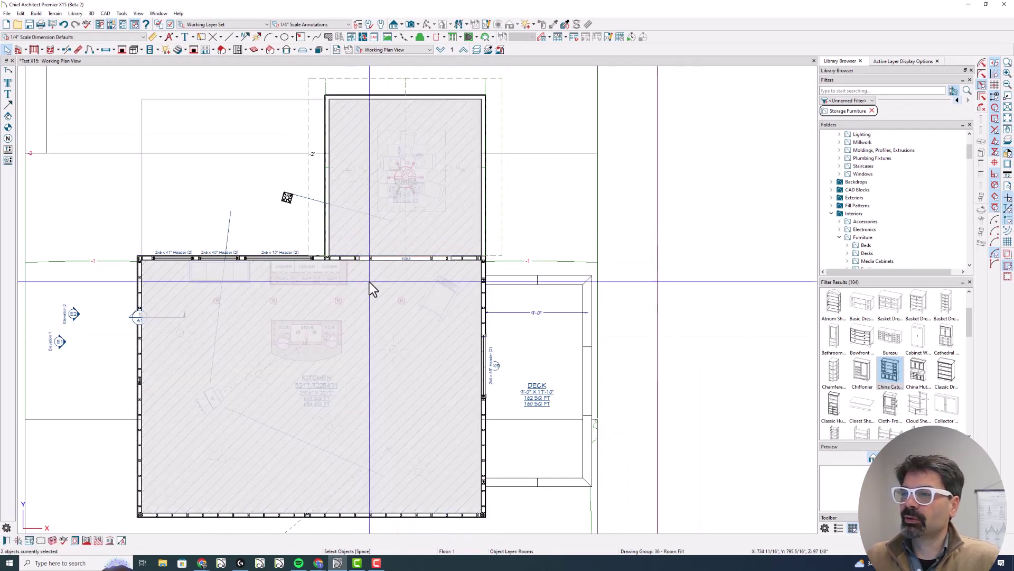
pyautogui.press('e')
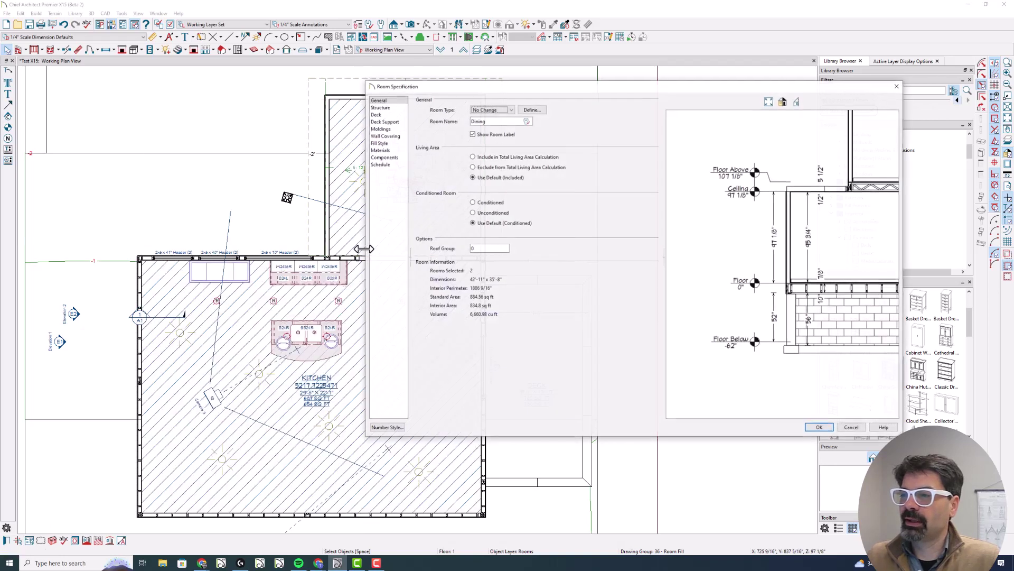
# Circle the combined Room Information values (2 rooms, 42'-11" x 35'-8") and the settings categories
pyautogui.moveTo(523, 310)
pyautogui.mouseDown()
pyautogui.moveTo(465, 259)
pyautogui.moveTo(415, 267)
pyautogui.moveTo(420, 319)
pyautogui.moveTo(506, 332)
pyautogui.moveTo(516, 283)
pyautogui.mouseUp()
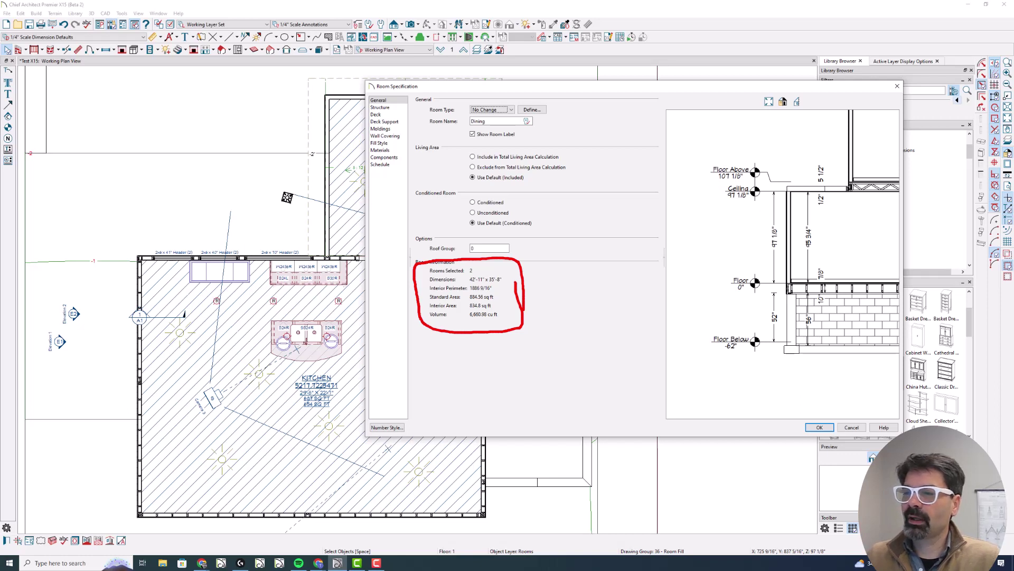
pyautogui.moveTo(394, 104); pyautogui.dragTo(398, 184)
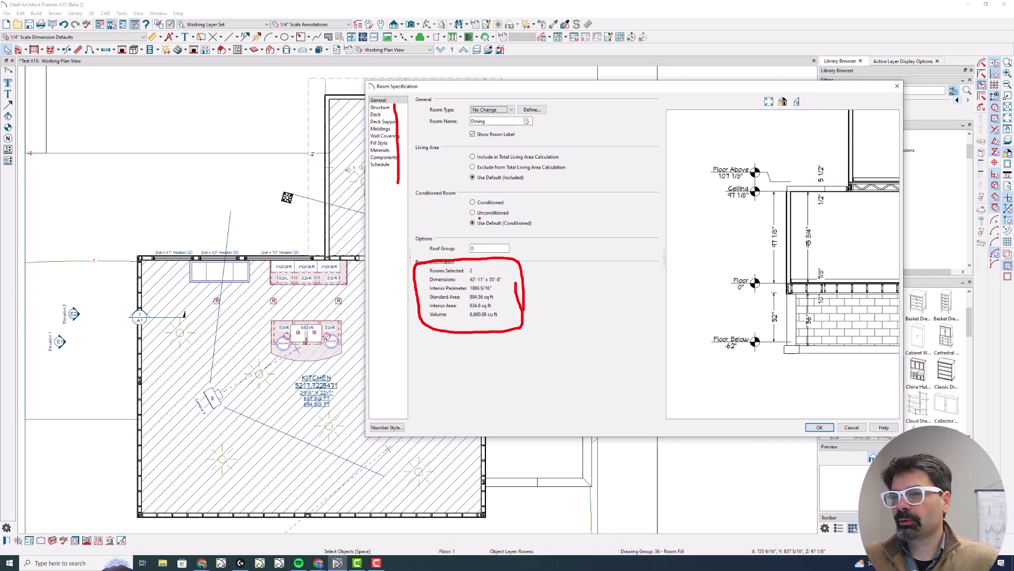
pyautogui.moveTo(510, 261)
pyautogui.mouseDown()
pyautogui.moveTo(416, 286)
pyautogui.moveTo(516, 274)
pyautogui.mouseUp()
pyautogui.moveTo(384, 97)
pyautogui.mouseDown()
pyautogui.moveTo(371, 140)
pyautogui.moveTo(401, 140)
pyautogui.mouseUp()
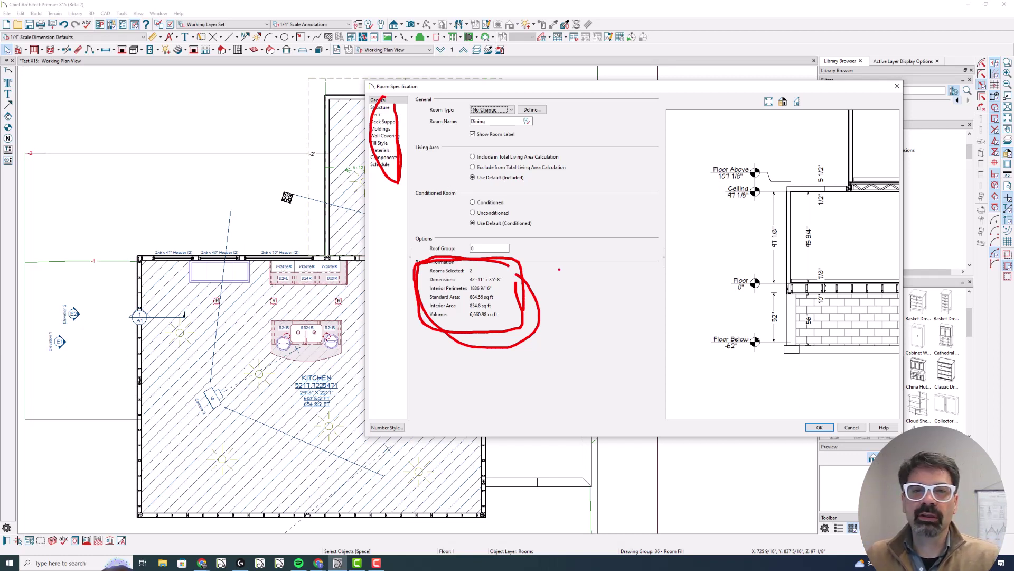
pyautogui.press('Escape')
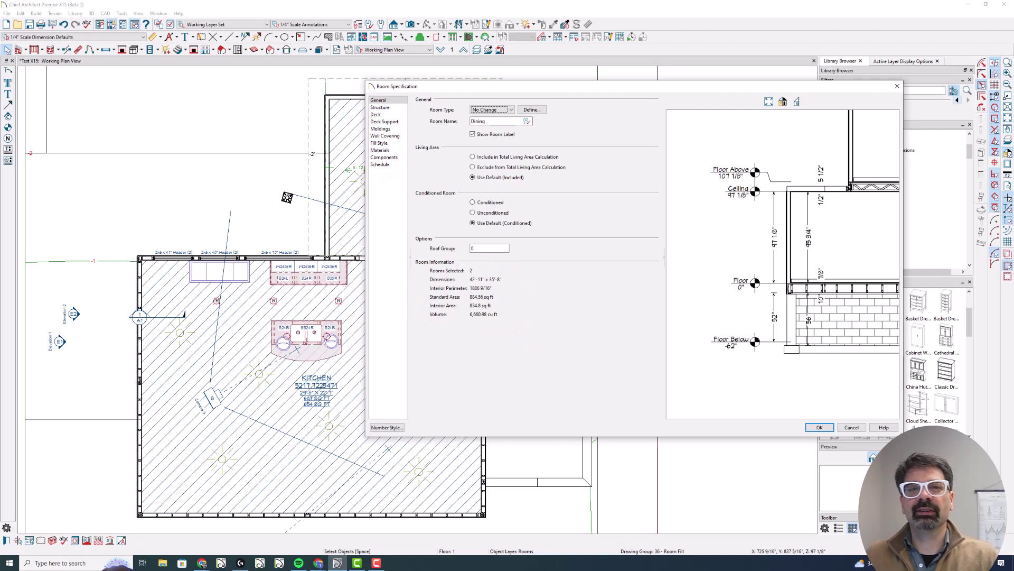